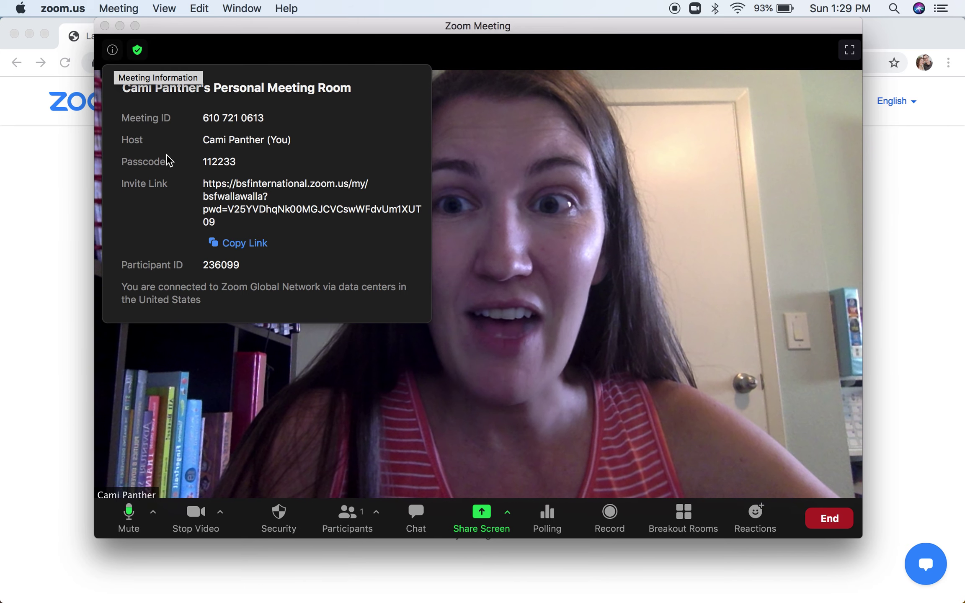
Copy the meeting's invite link from the meeting information and close that information
{"action": "left_click", "coordinate": [236, 247]}
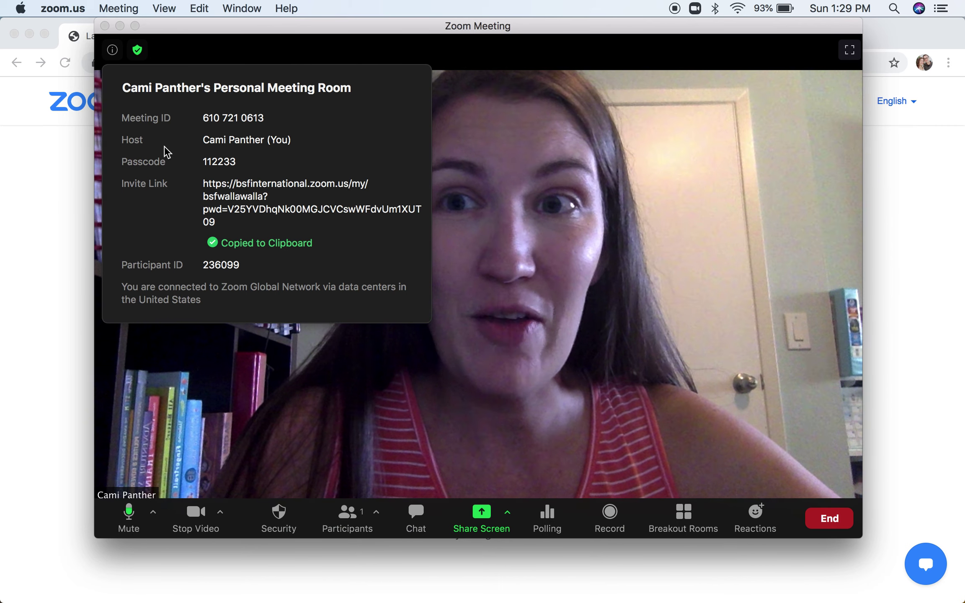
{"action": "left_click", "coordinate": [113, 50]}
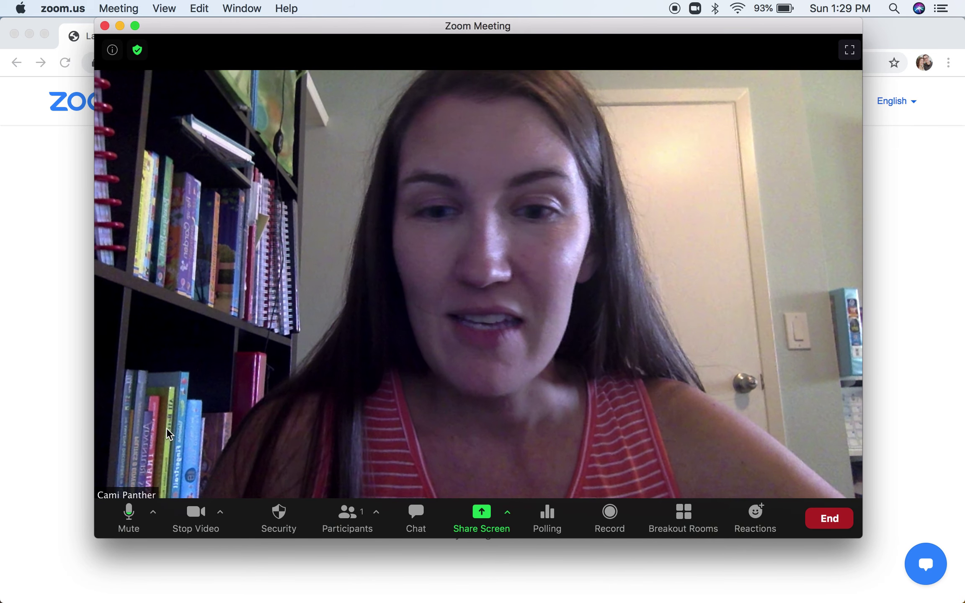
Mute and unmute the microphone, and stop and restart the camera video
{"action": "left_click", "coordinate": [133, 525]}
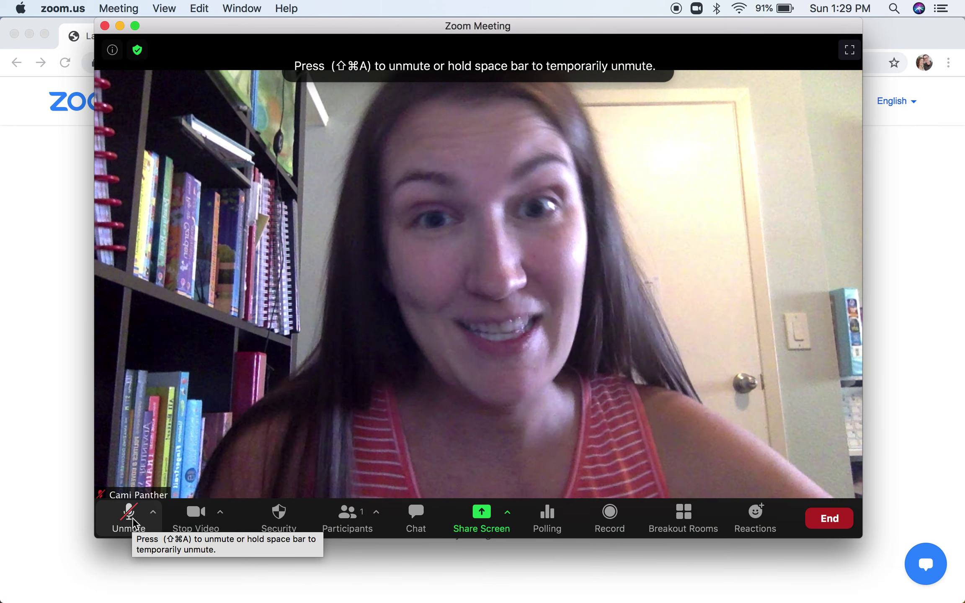
{"action": "left_click", "coordinate": [128, 520]}
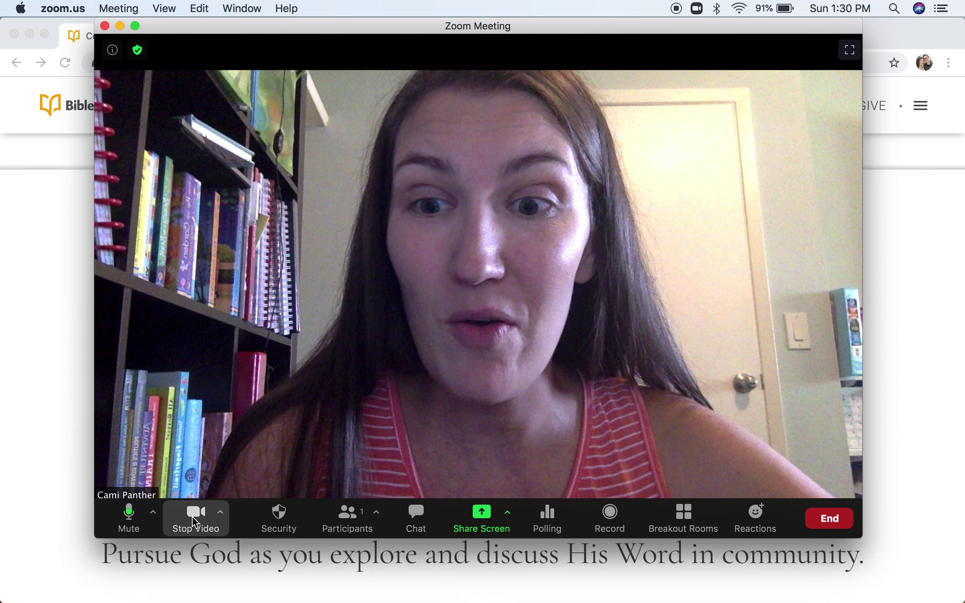
{"action": "left_click", "coordinate": [192, 518]}
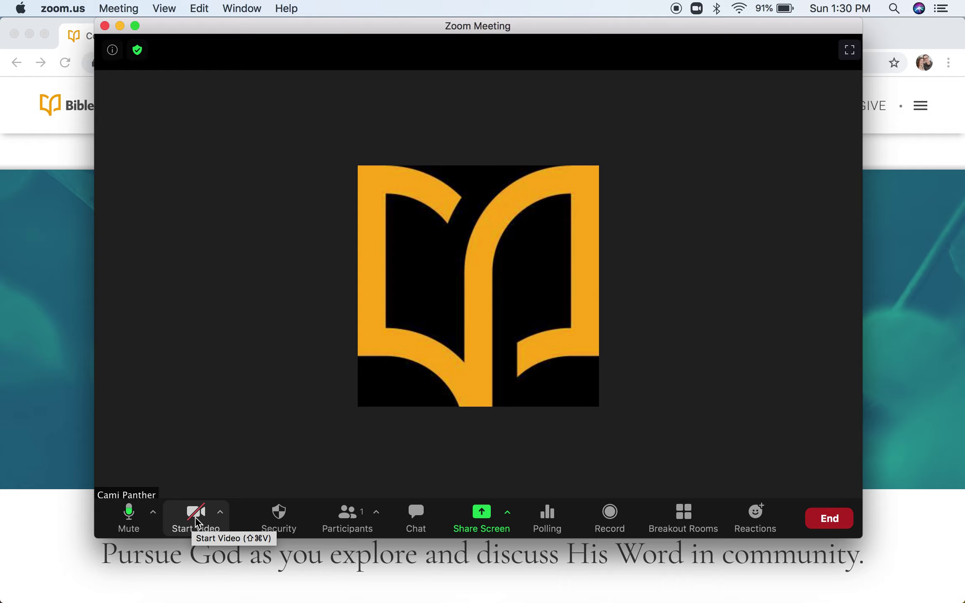
{"action": "left_click", "coordinate": [193, 515]}
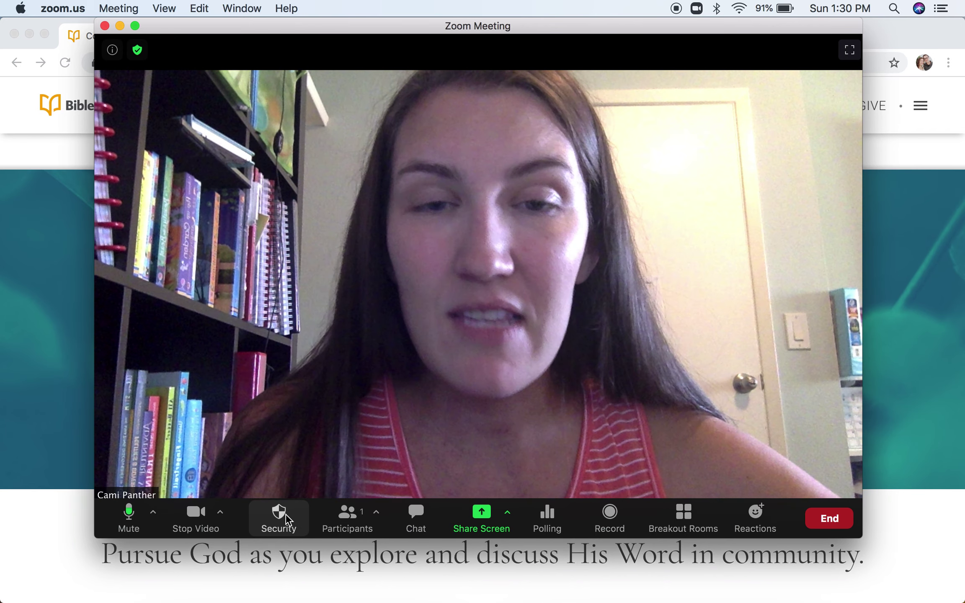
Review the meeting's security options and the participants list, and close the list
{"action": "left_click", "coordinate": [285, 516]}
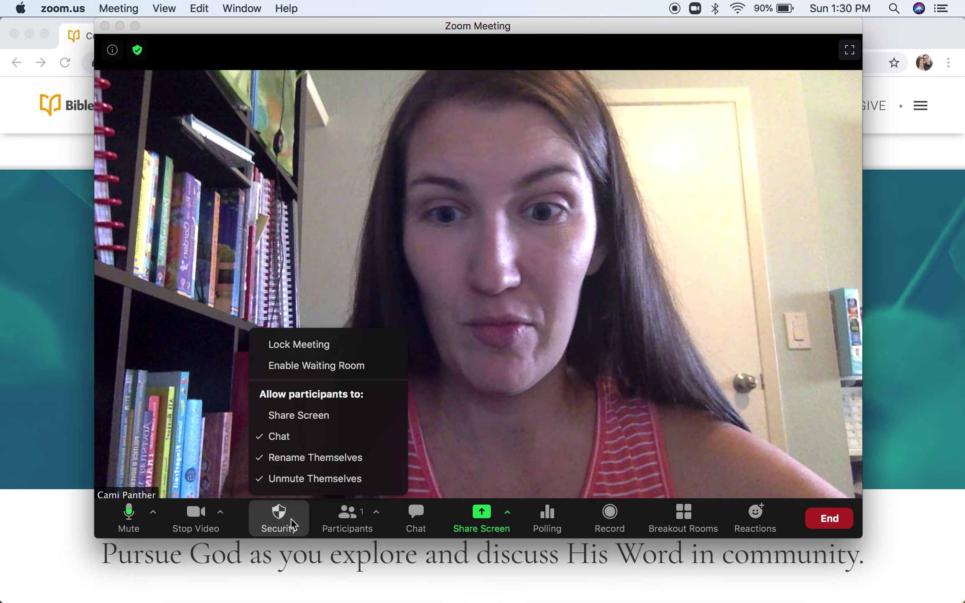
{"action": "left_click", "coordinate": [347, 518]}
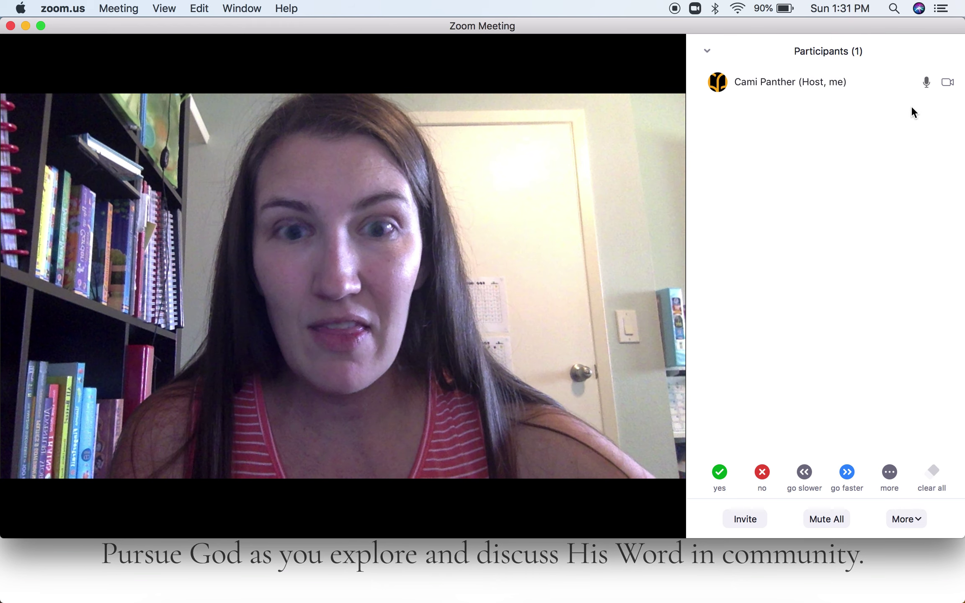
{"action": "mouse_move", "coordinate": [916, 87]}
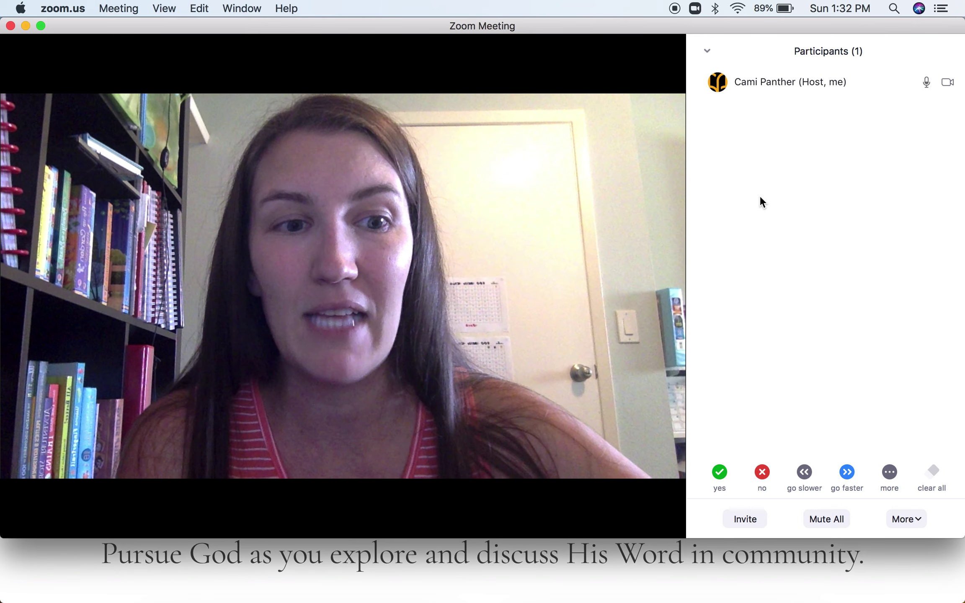
{"action": "mouse_move", "coordinate": [566, 409]}
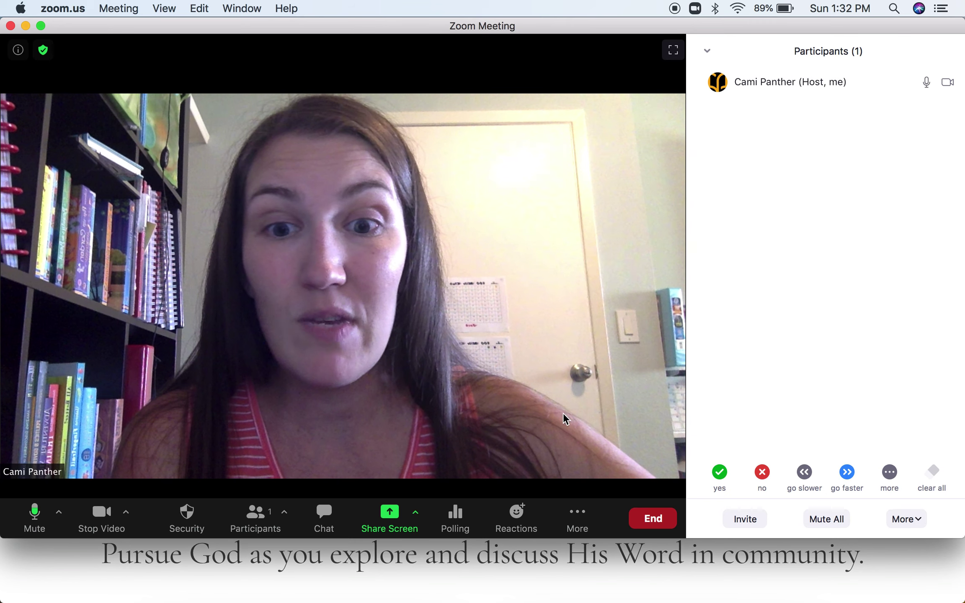
{"action": "left_click", "coordinate": [250, 521]}
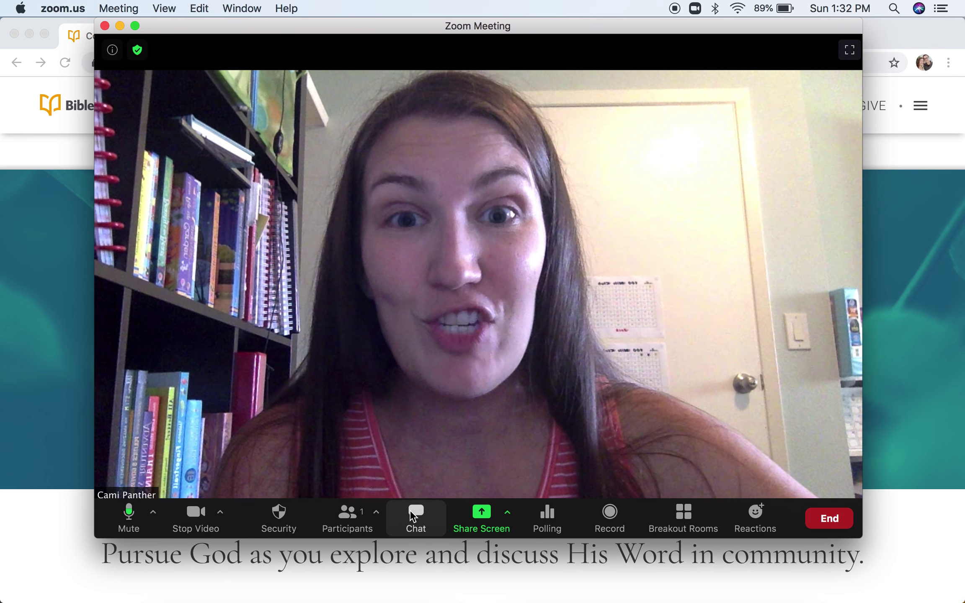
Open the meeting chat and send the message "Hi Everyone!" to everyone
{"action": "left_click", "coordinate": [413, 523]}
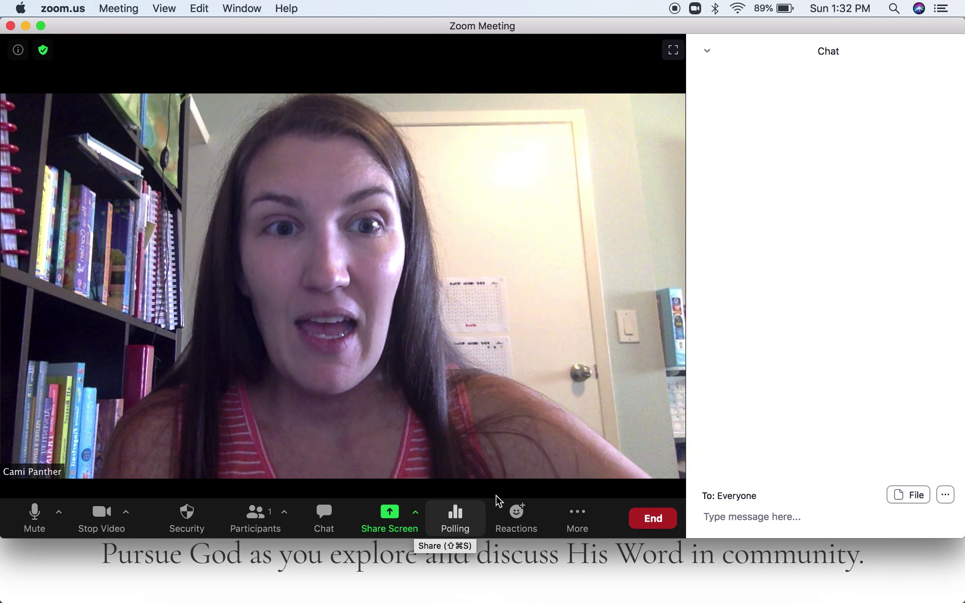
{"action": "left_click", "coordinate": [741, 522]}
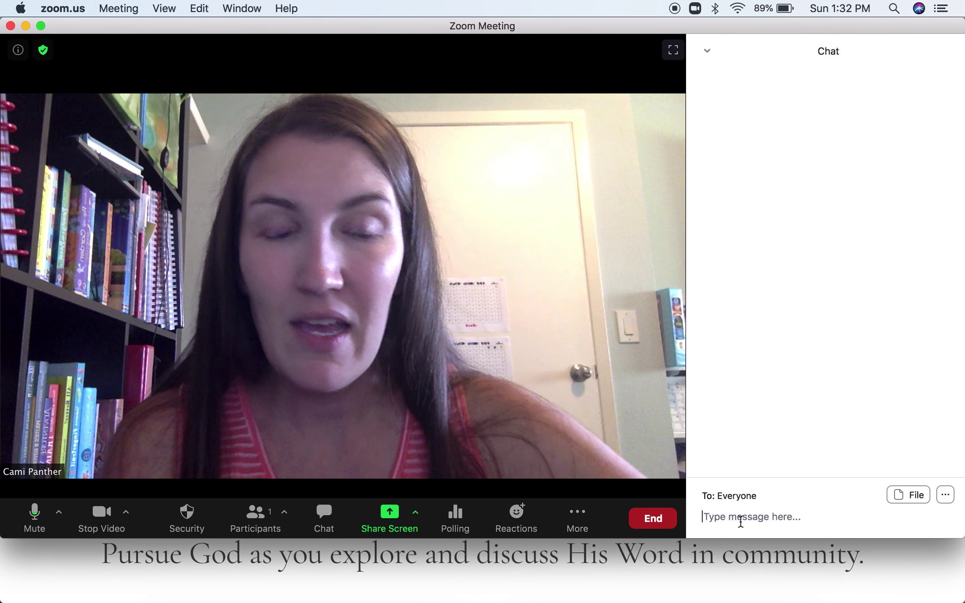
{"action": "type", "text": "Hi "}
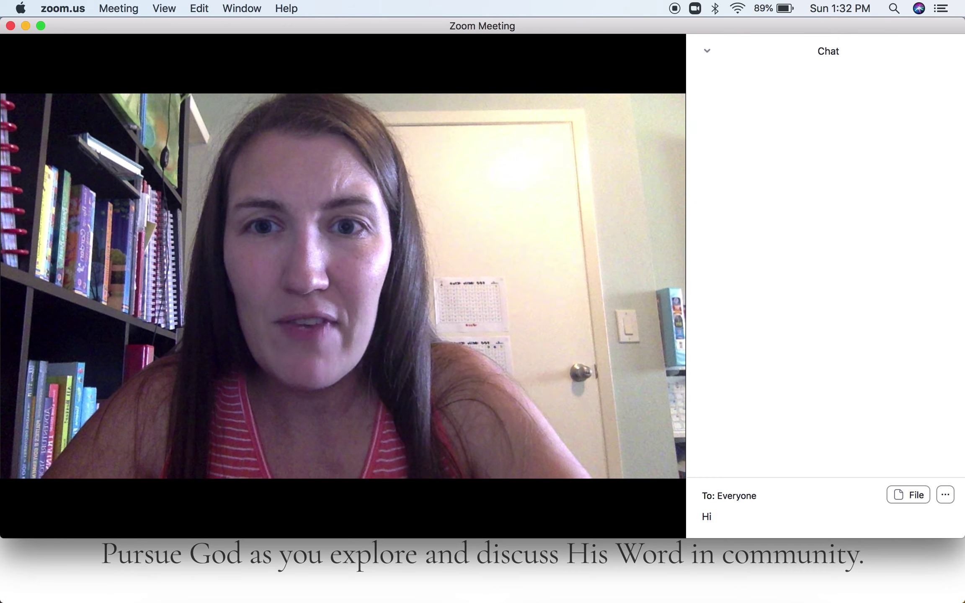
{"action": "type", "text": "Everyone!"}
{"action": "key", "text": "Return"}
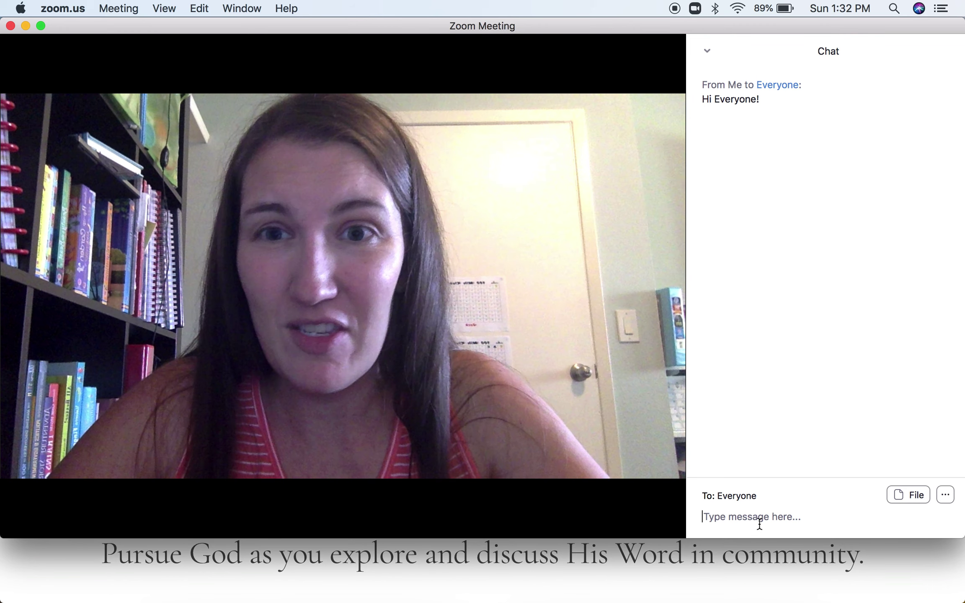
Send everyone a chat reply with "Same here", the participant's first name and "That was great.", and close the chat
{"action": "type", "text": "Same here"}
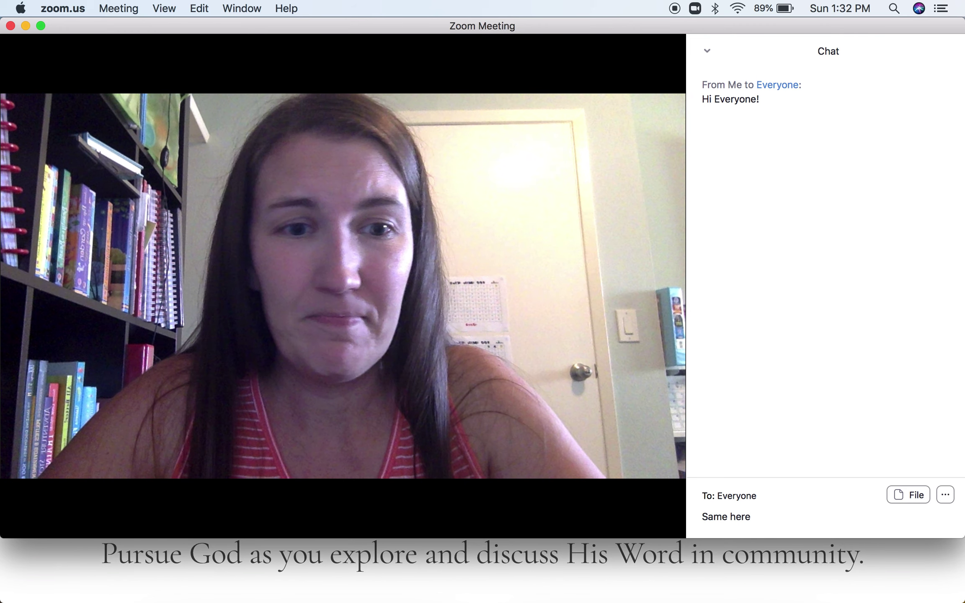
{"action": "type", "text": " Claire!  That was great."}
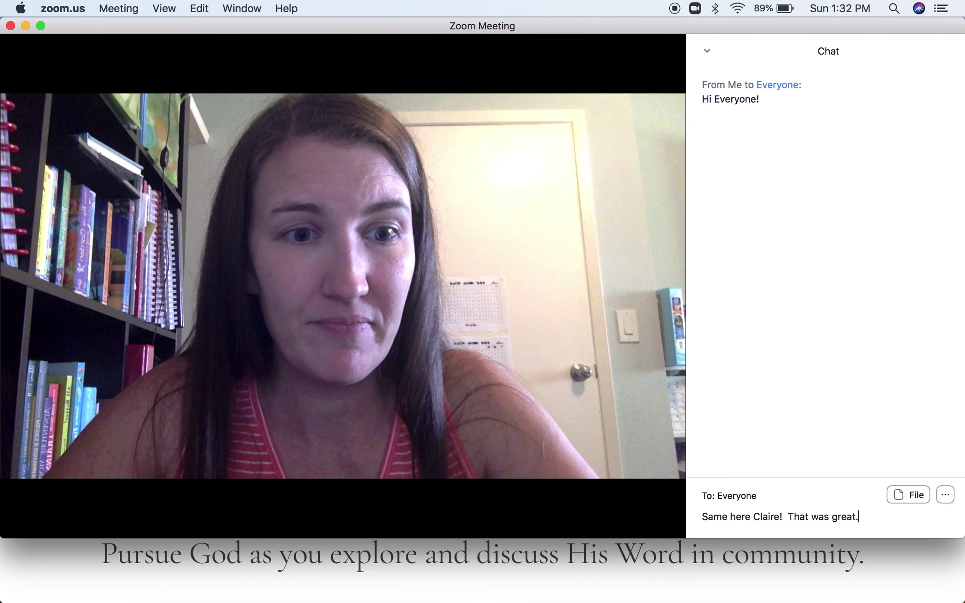
{"action": "key", "text": "Return"}
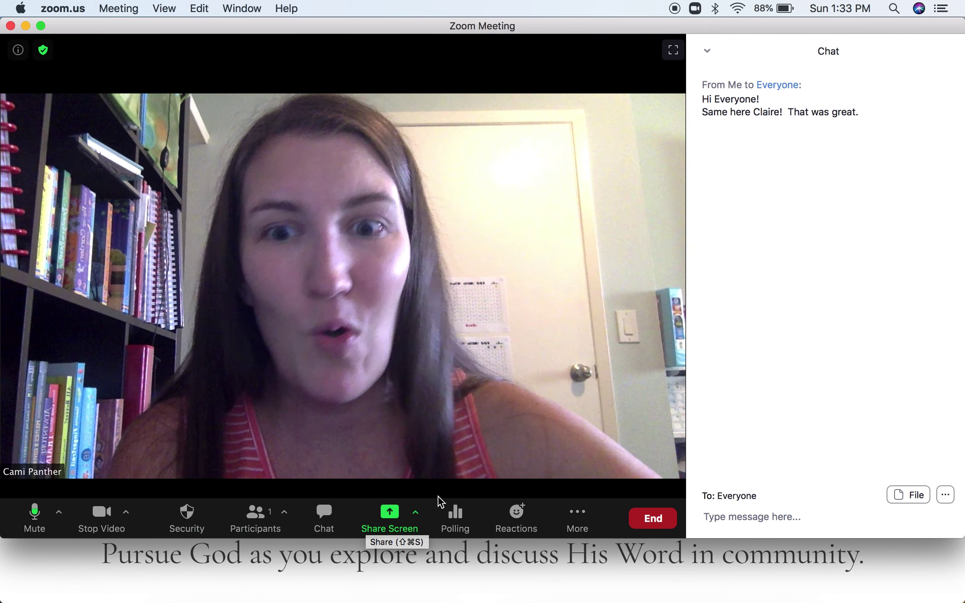
{"action": "left_click", "coordinate": [329, 514]}
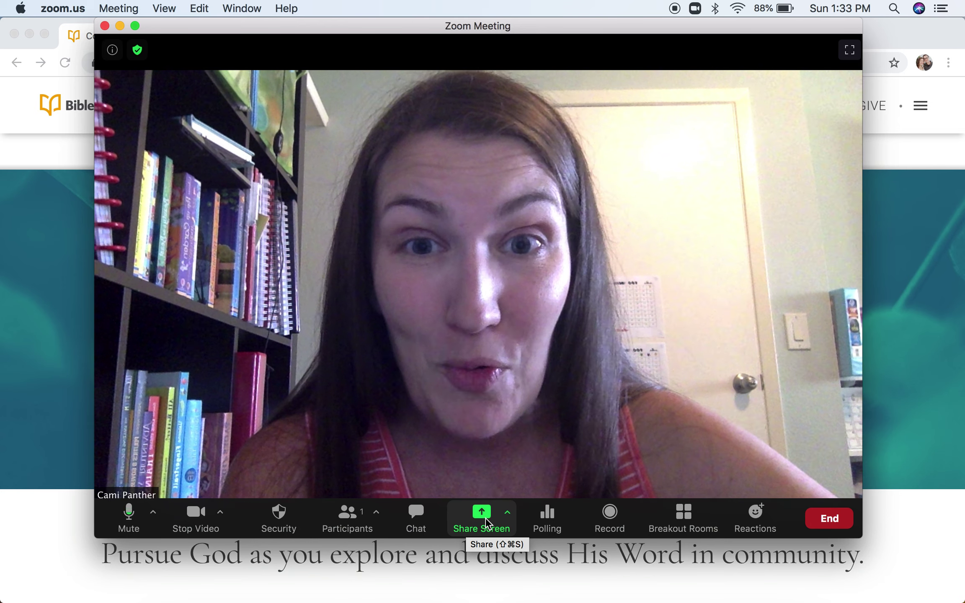
Share a Whiteboard with the meeting
{"action": "left_click", "coordinate": [486, 519]}
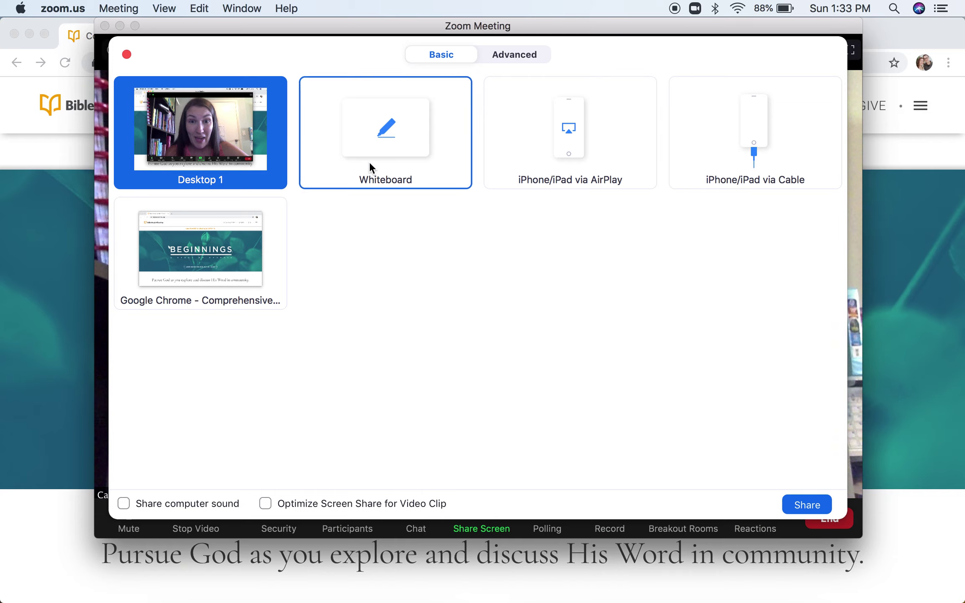
{"action": "left_click", "coordinate": [419, 153]}
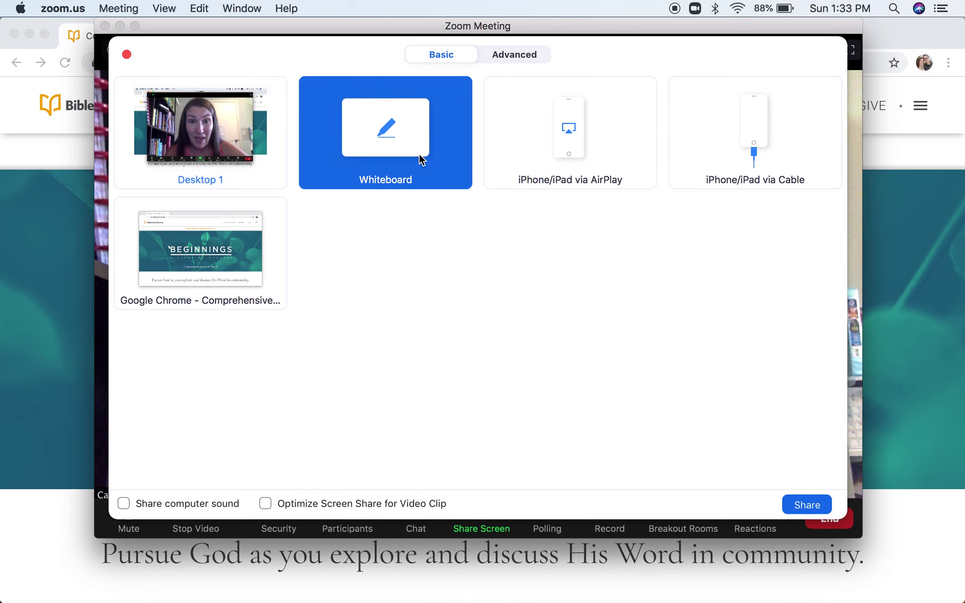
{"action": "left_click", "coordinate": [803, 506]}
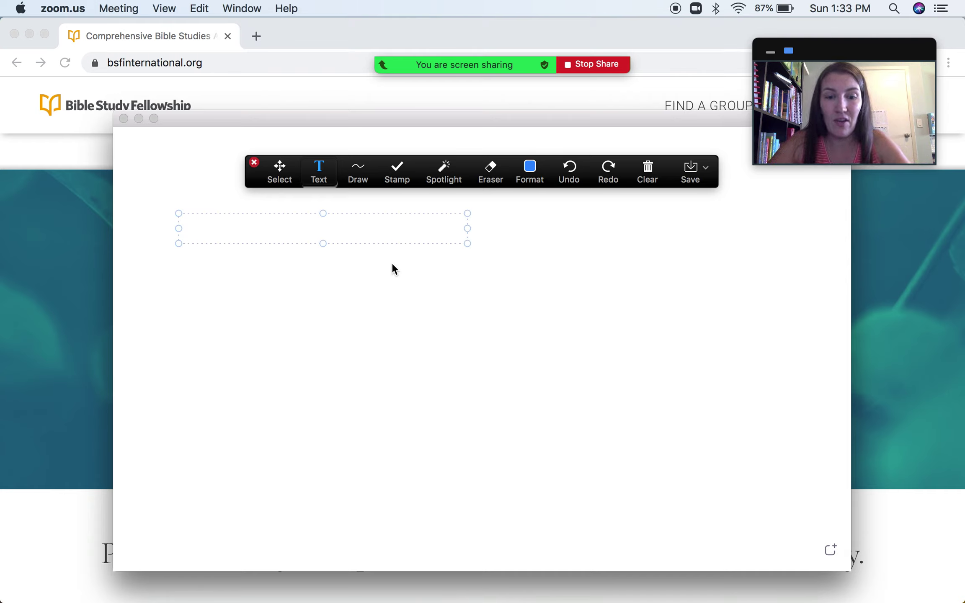
Add the text "Let's brainstorm" to the whiteboard and stop sharing it
{"action": "type", "text": "s brains"}
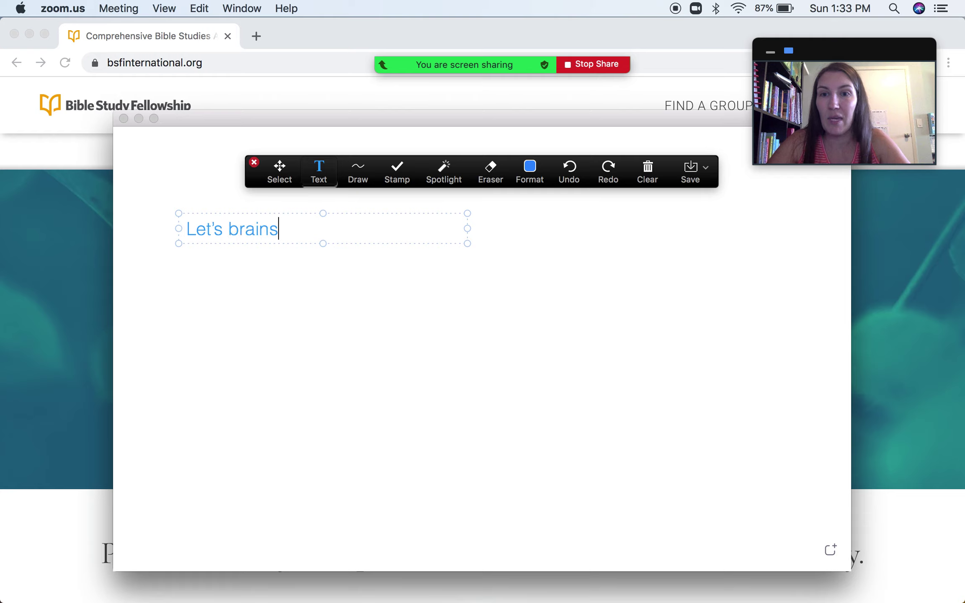
{"action": "type", "text": "torm"}
{"action": "key", "text": "Return"}
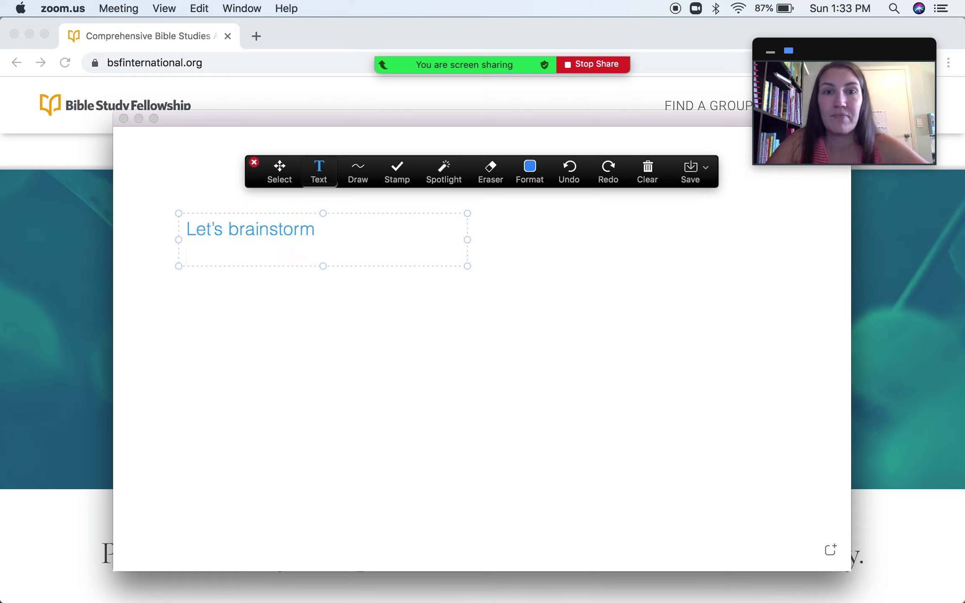
{"action": "left_click", "coordinate": [585, 65]}
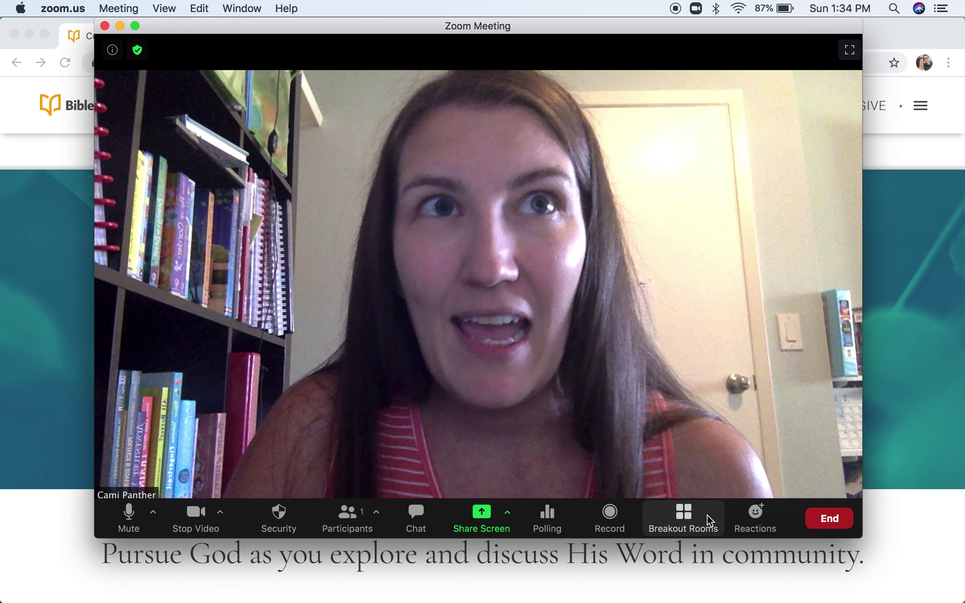
Create 5 breakout rooms with participants assigned automatically
{"action": "left_click", "coordinate": [708, 521]}
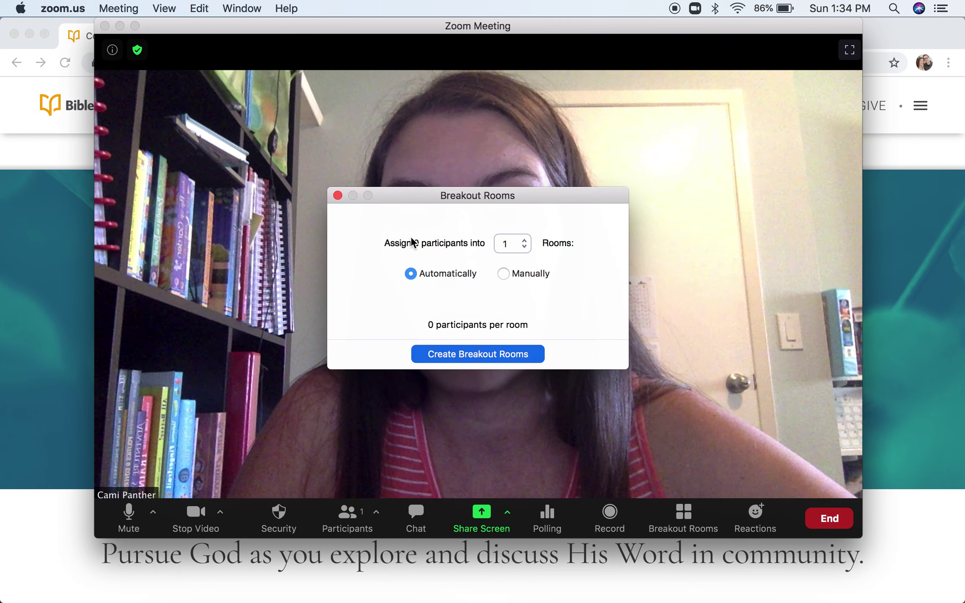
{"action": "left_click", "coordinate": [528, 242]}
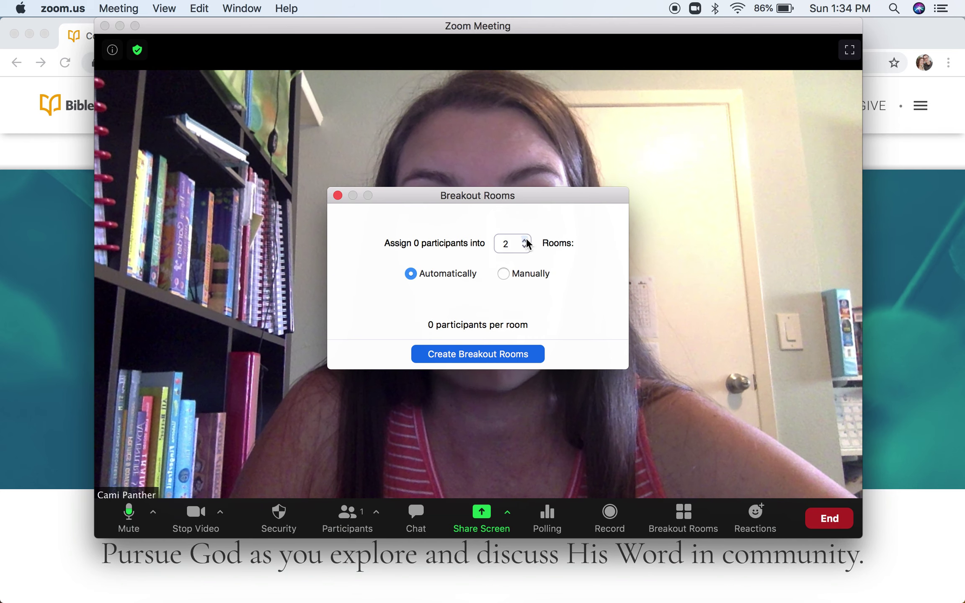
{"action": "left_click", "coordinate": [525, 240]}
{"action": "left_click", "coordinate": [525, 241]}
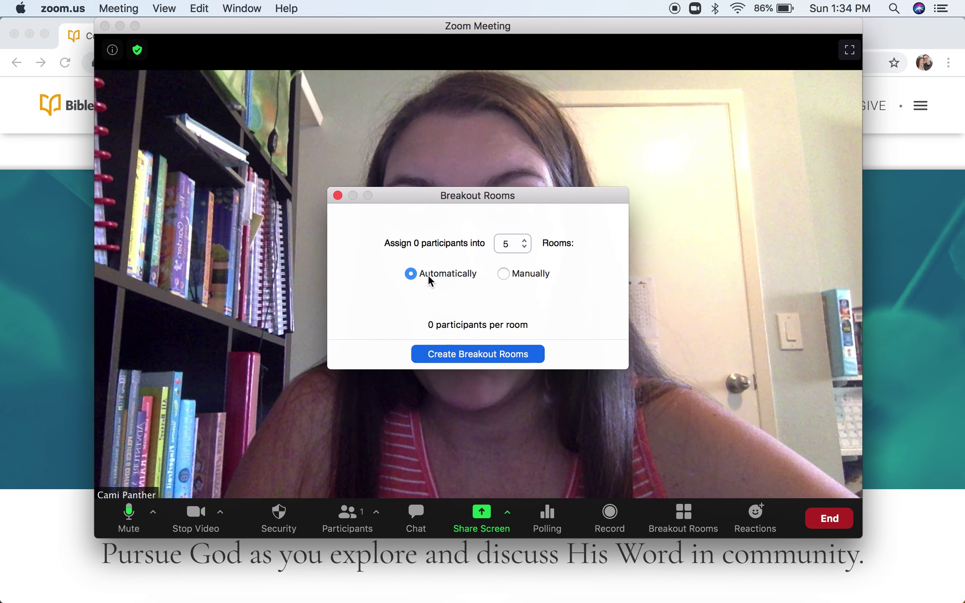
{"action": "left_click", "coordinate": [479, 357]}
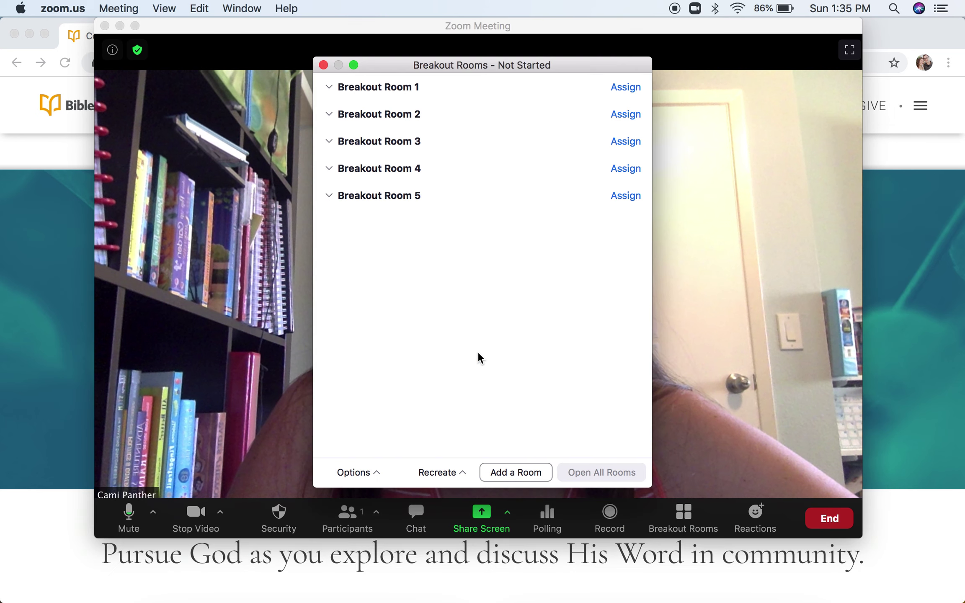
Examine the rename and delete options of the breakout rooms, and close the breakout rooms window
{"action": "mouse_move", "coordinate": [425, 95]}
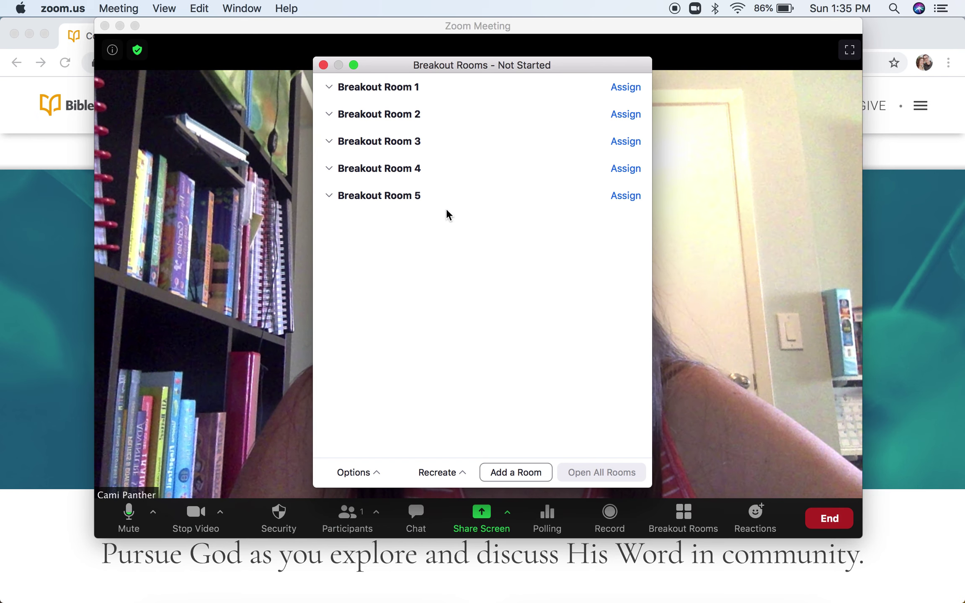
{"action": "mouse_move", "coordinate": [456, 94]}
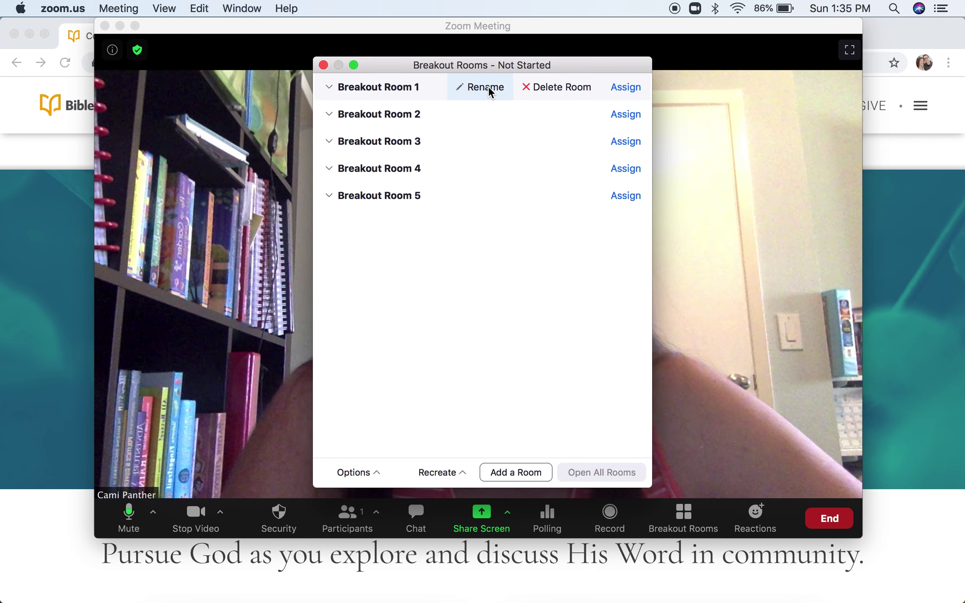
{"action": "mouse_move", "coordinate": [427, 122]}
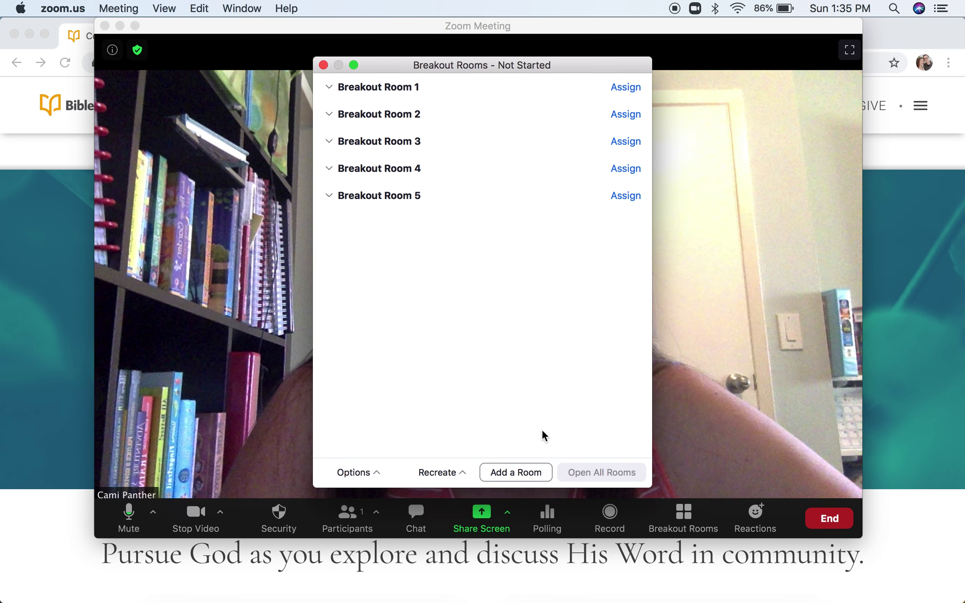
{"action": "left_click", "coordinate": [323, 65]}
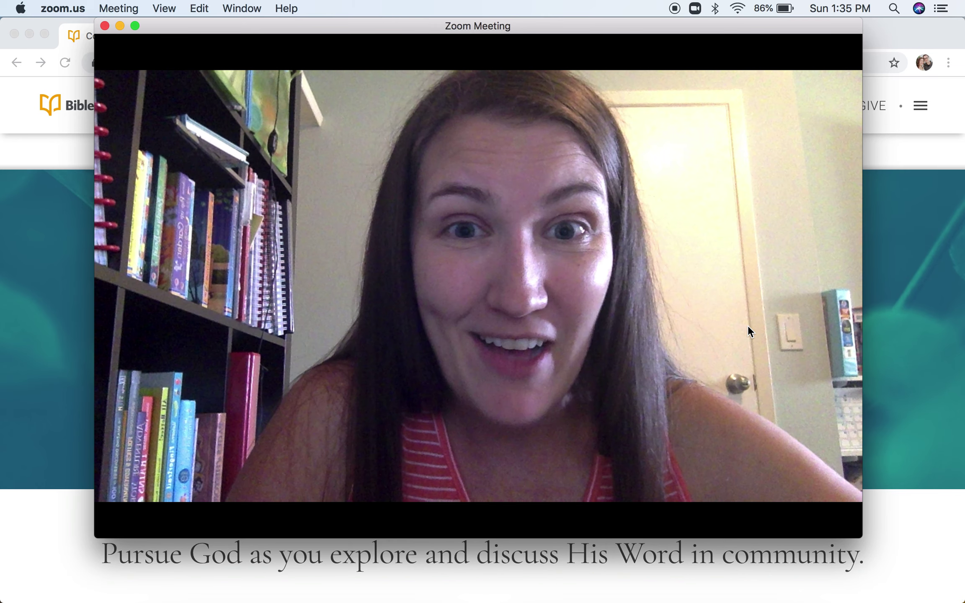
{"action": "mouse_move", "coordinate": [714, 287]}
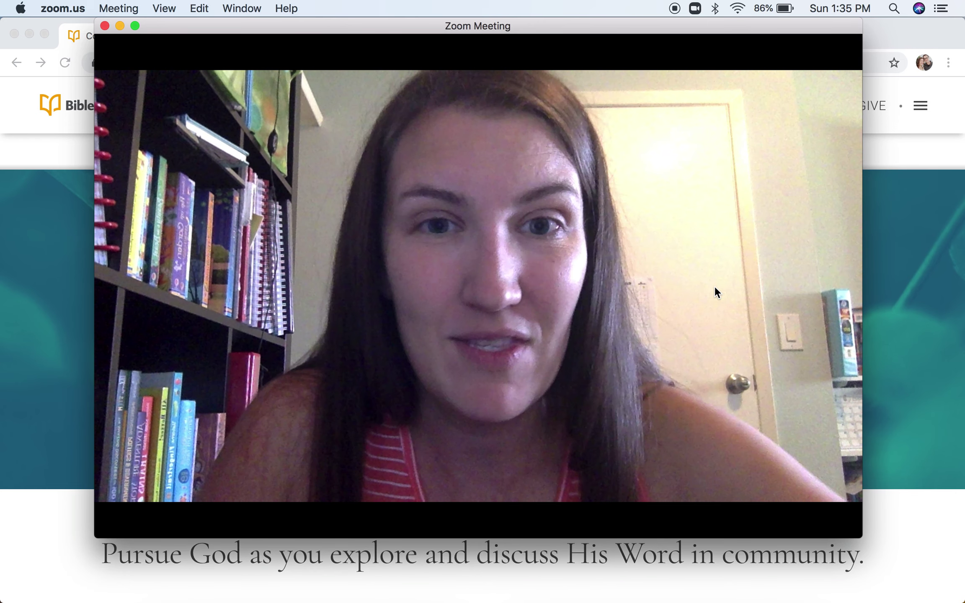
{"action": "mouse_move", "coordinate": [731, 267]}
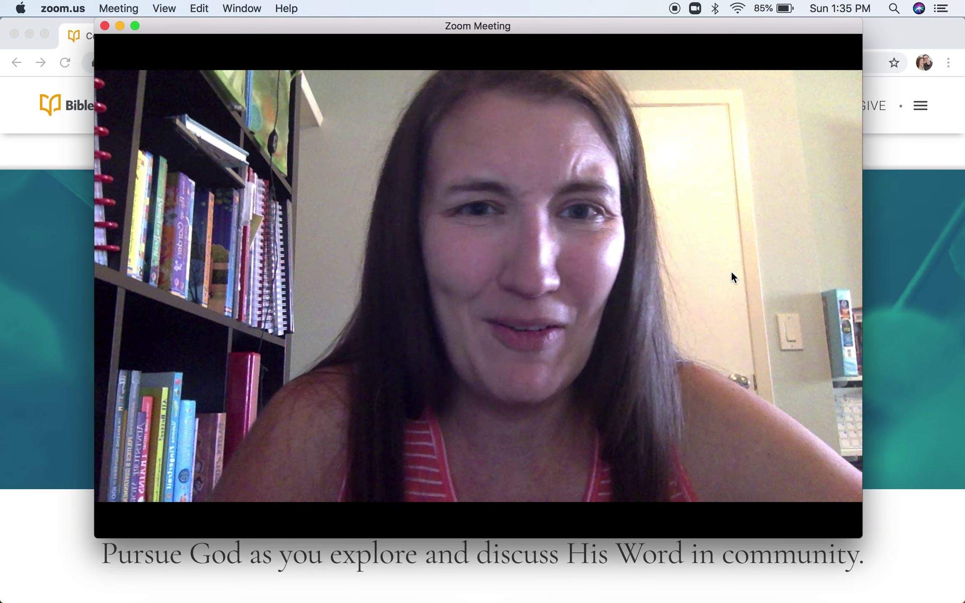
{"action": "mouse_move", "coordinate": [775, 238]}
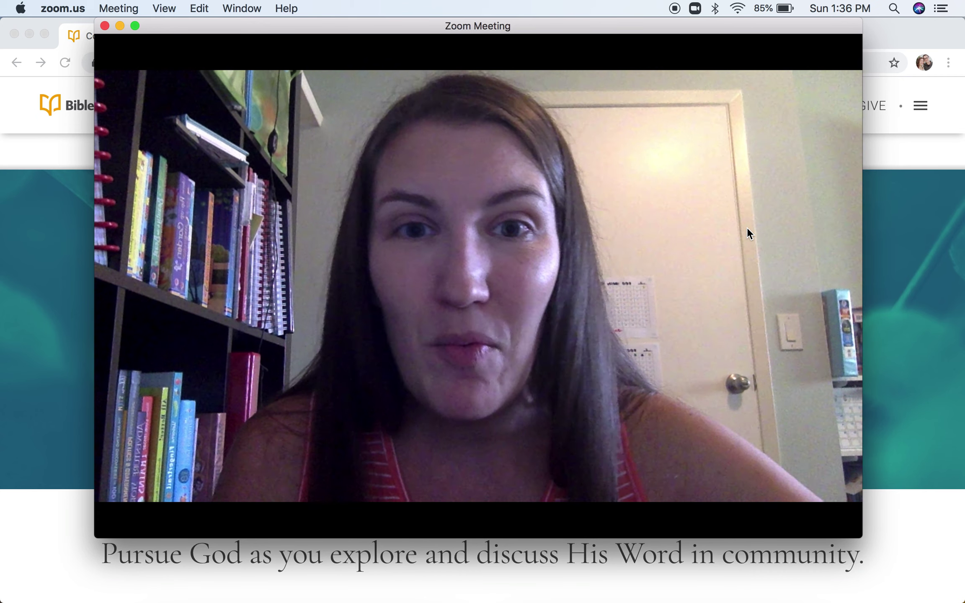
{"action": "mouse_move", "coordinate": [800, 201]}
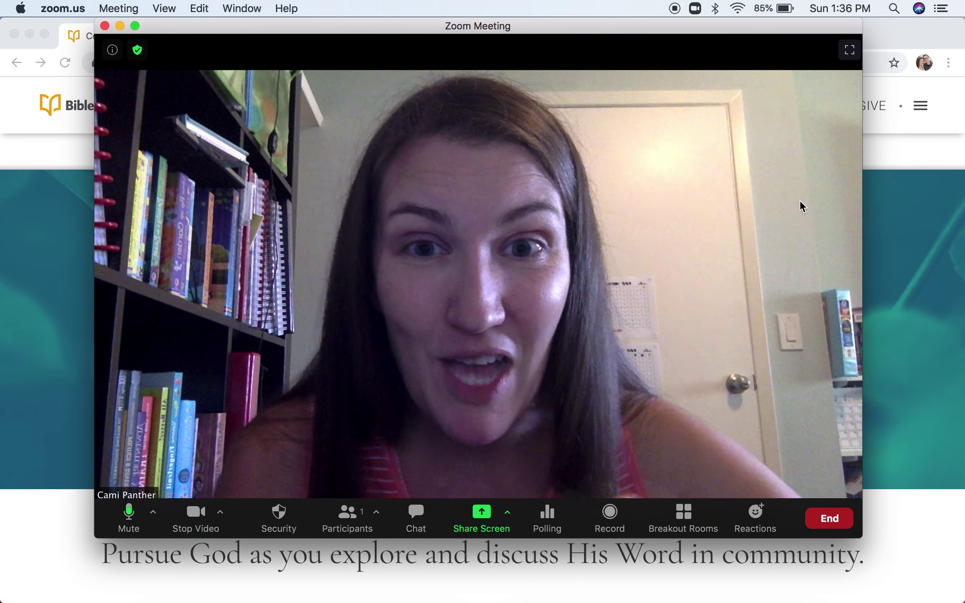